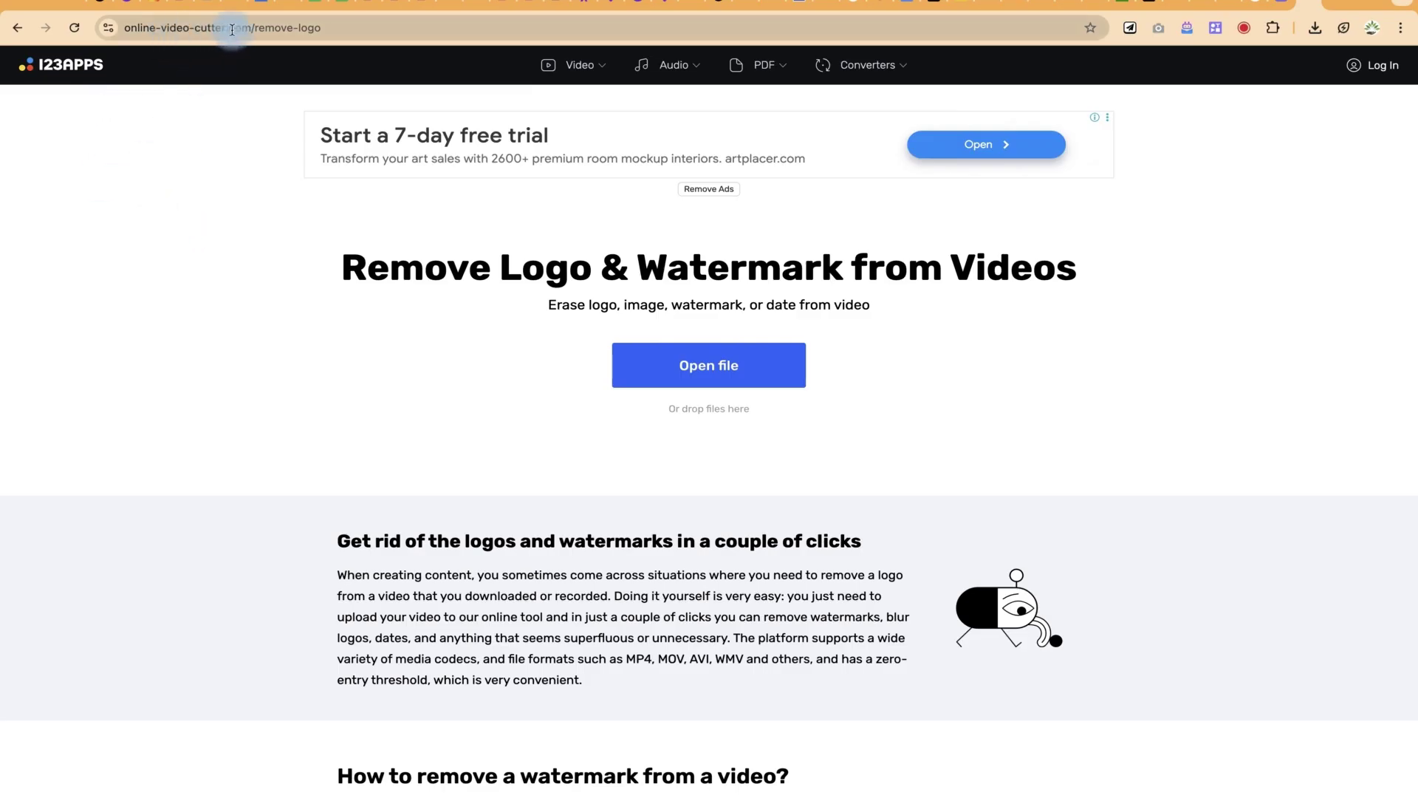
Step: Upload 0308_2.mp4 from the Remove watermark folder into the Remove Logo editor
click(344, 30)
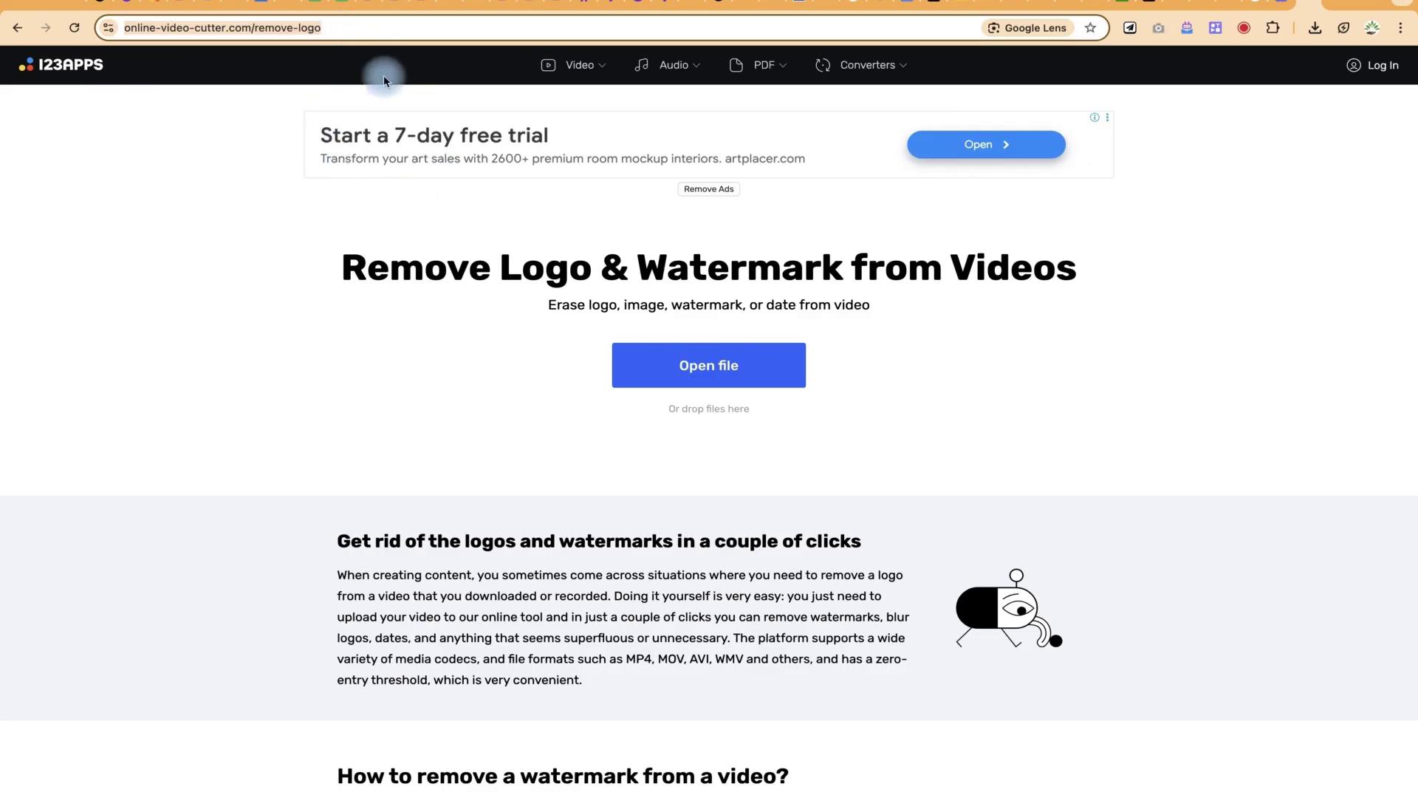
click(728, 361)
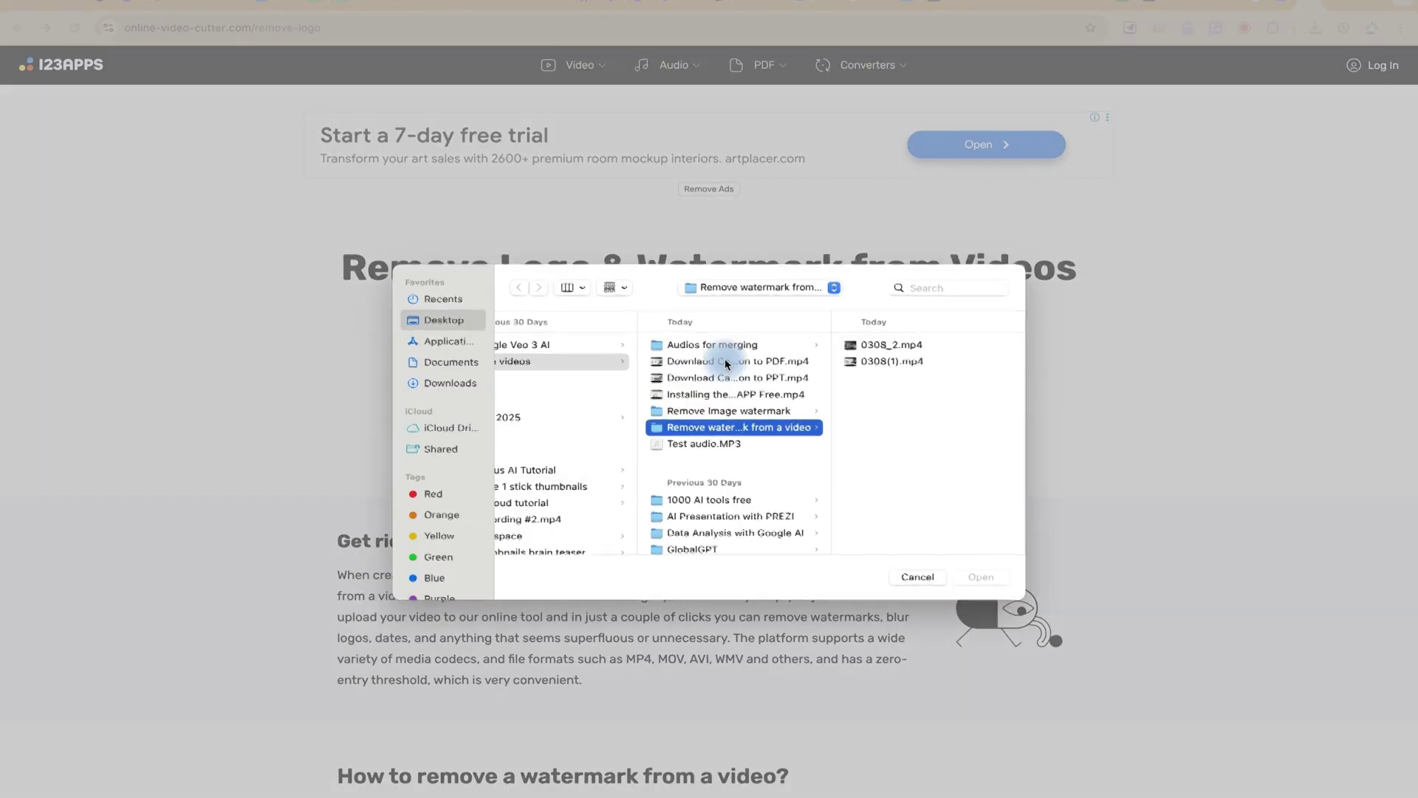
click(897, 346)
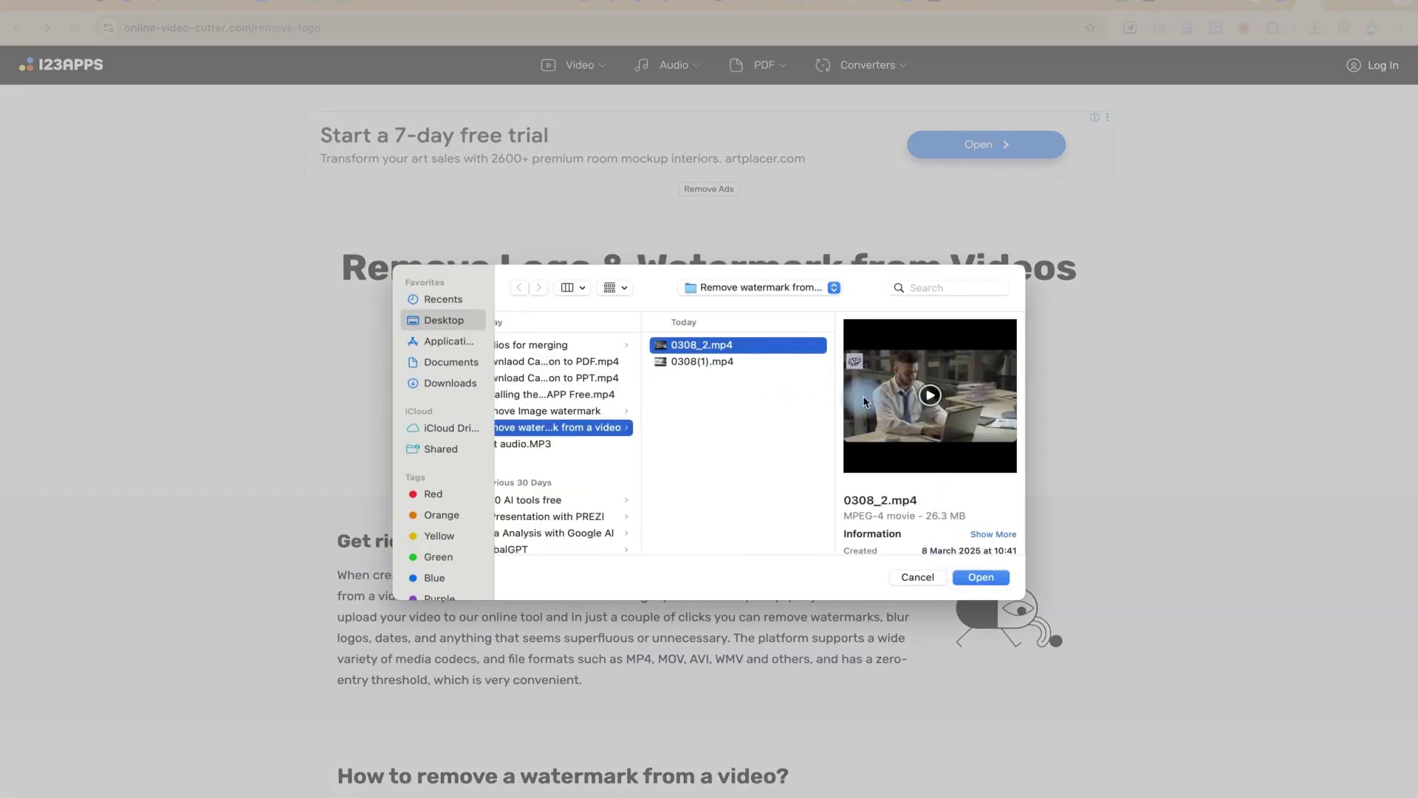
click(994, 582)
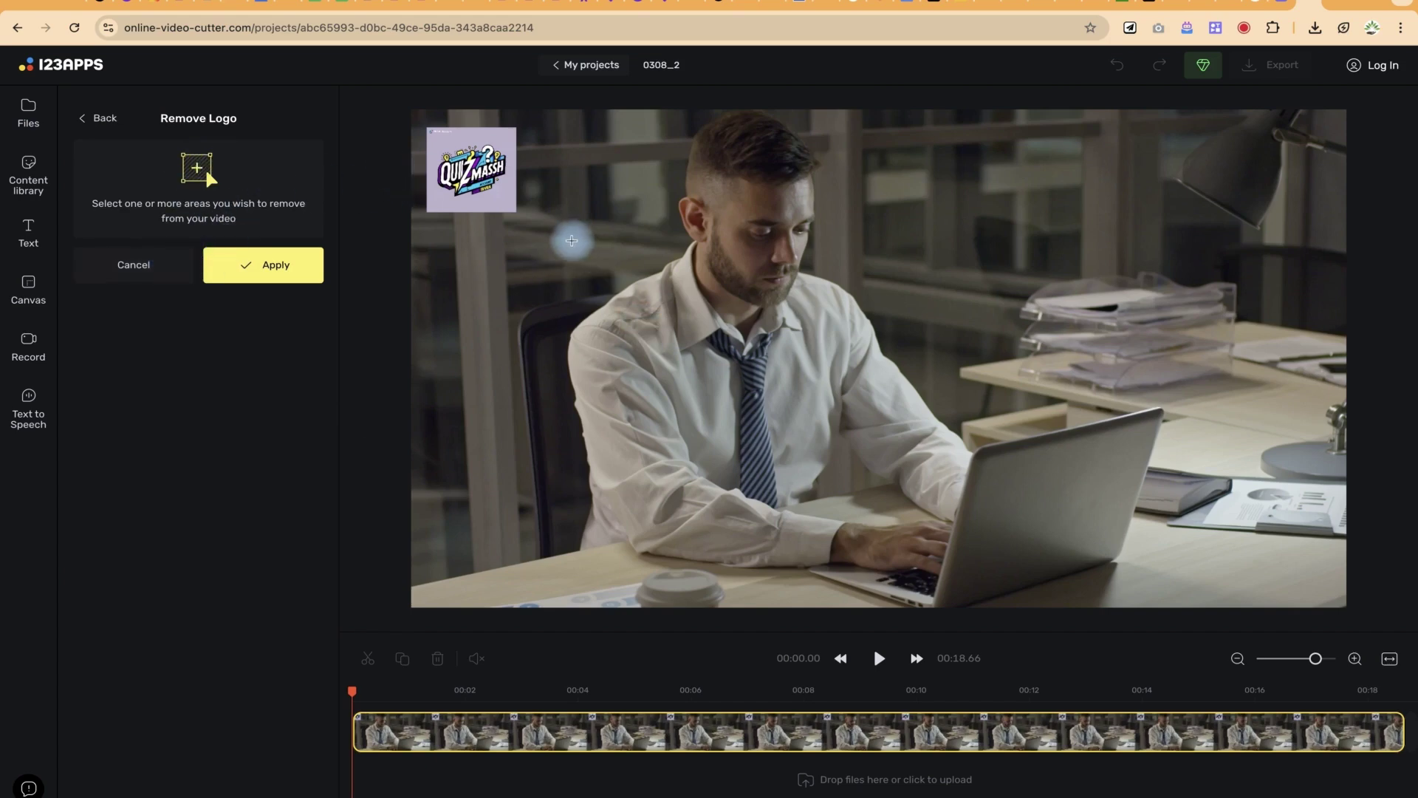
Step: Mark and enlarge a removal box over the top-left square logo, then apply it
drag(571, 240, 402, 111)
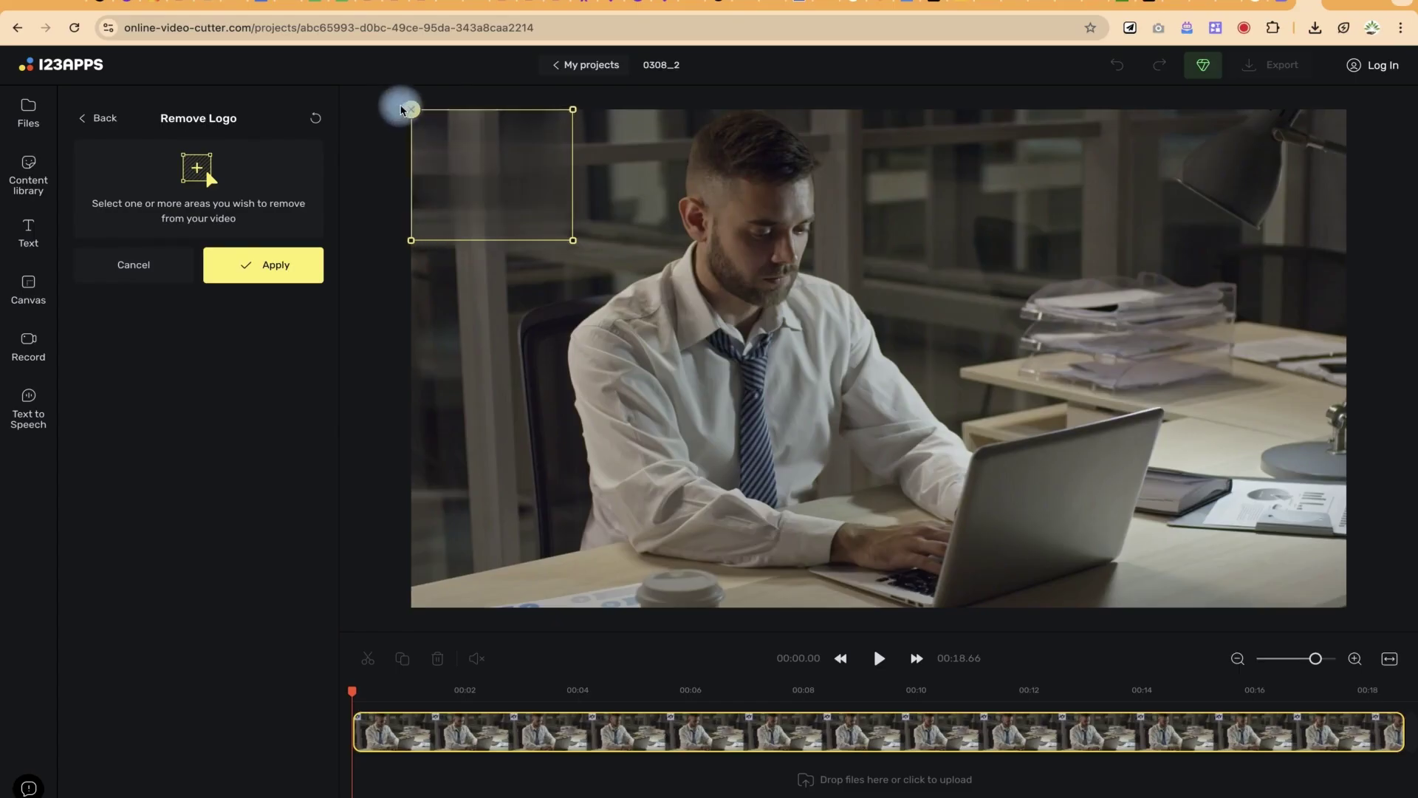
drag(564, 244, 366, 89)
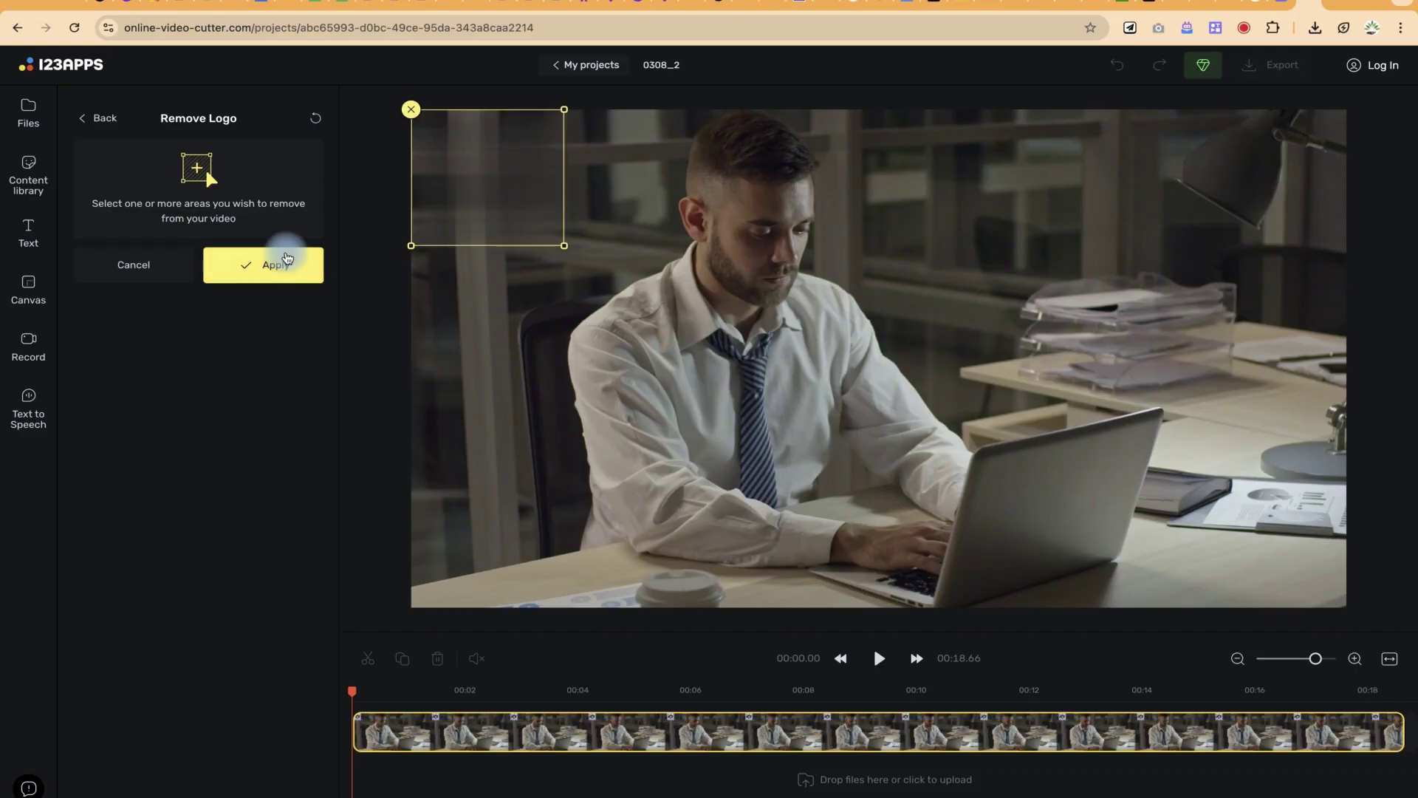
click(284, 262)
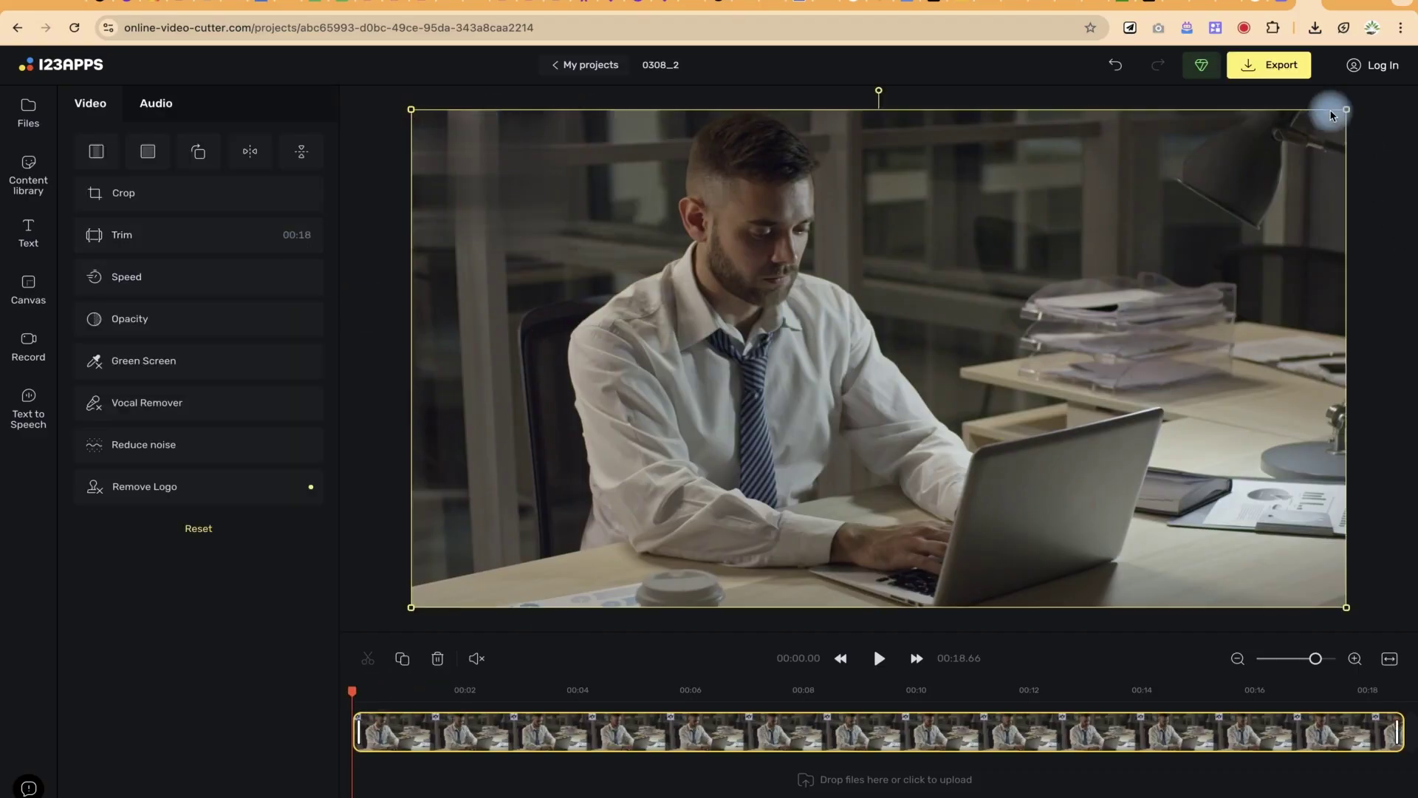
Step: Export the cleaned 0308_2 as MP4, save it, and open it from downloads
click(1271, 69)
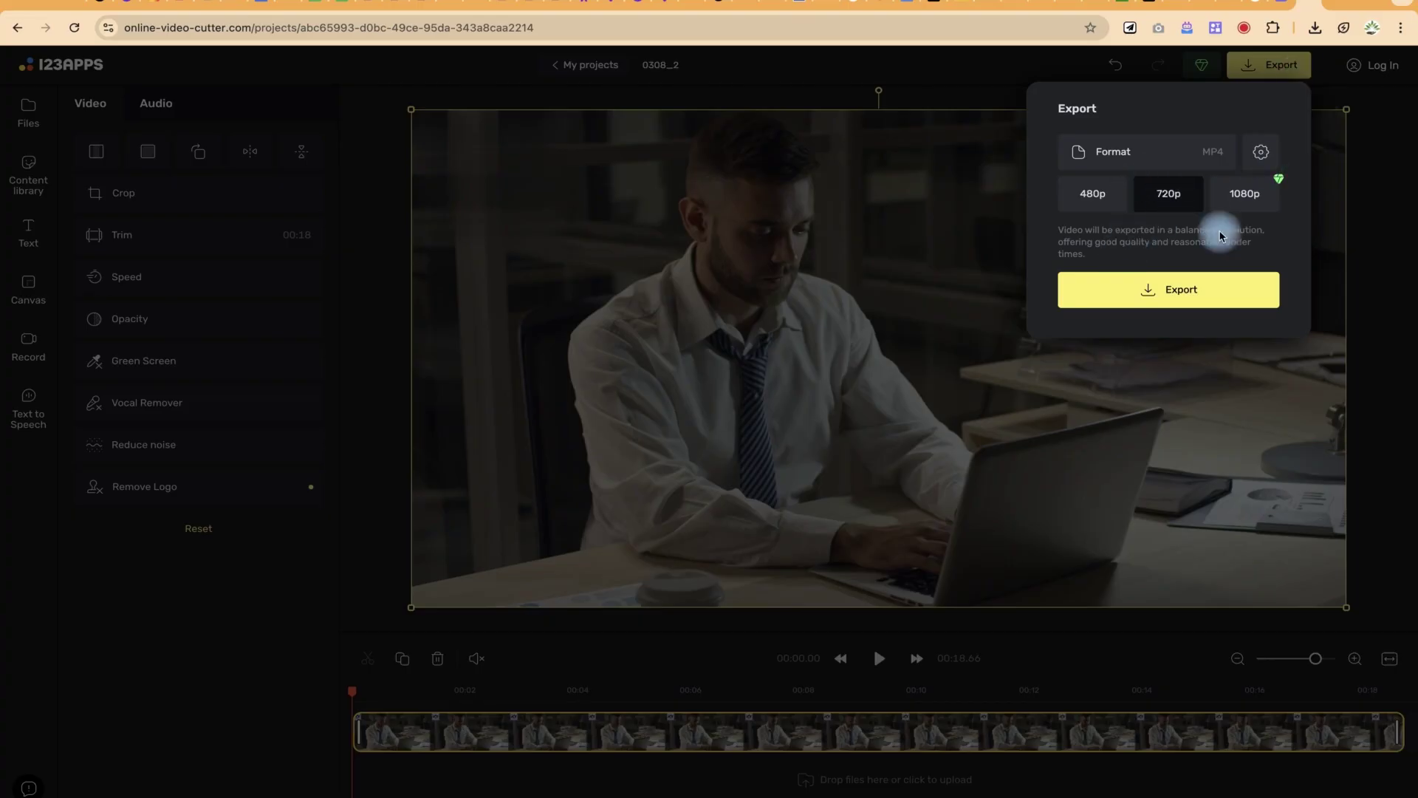
click(1205, 301)
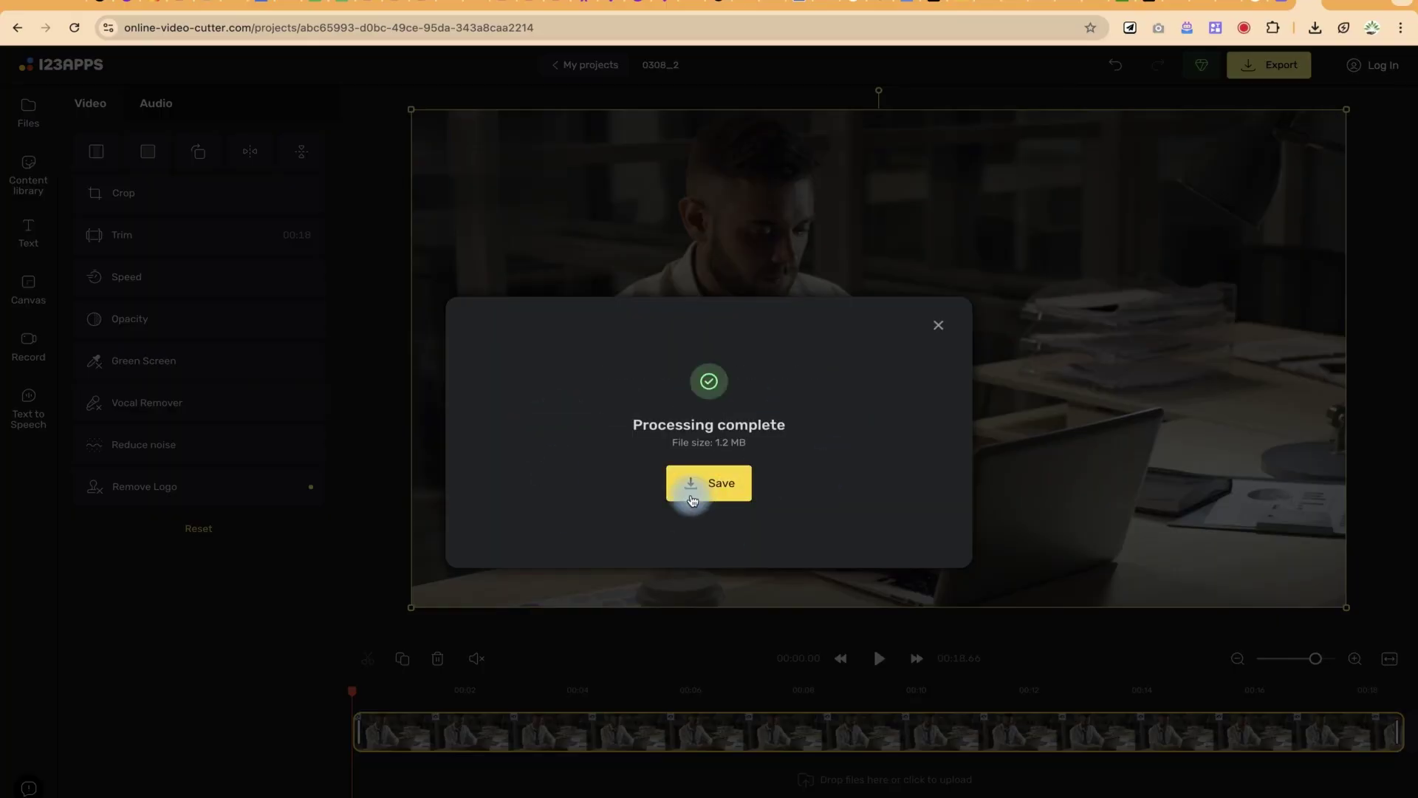
click(692, 500)
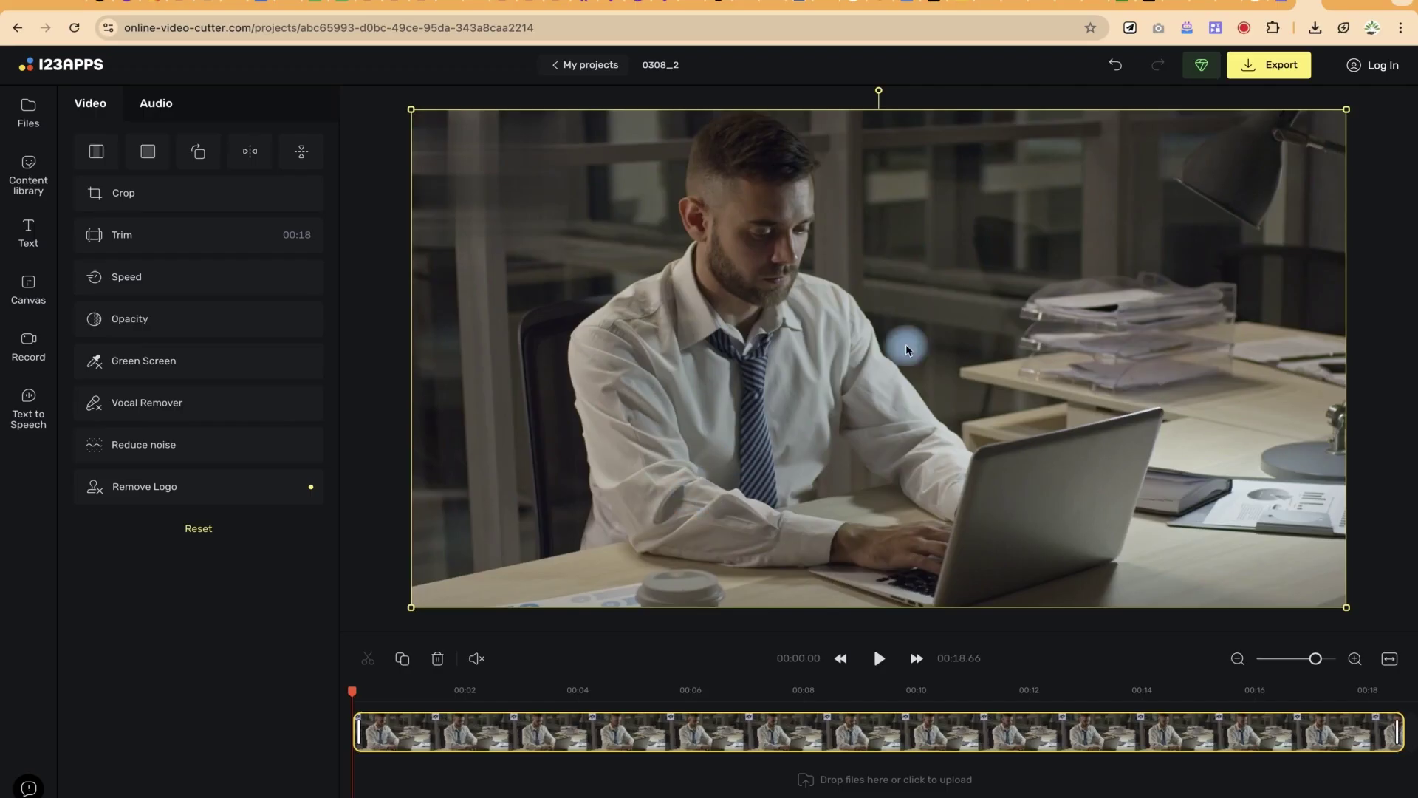
click(1319, 29)
click(1217, 90)
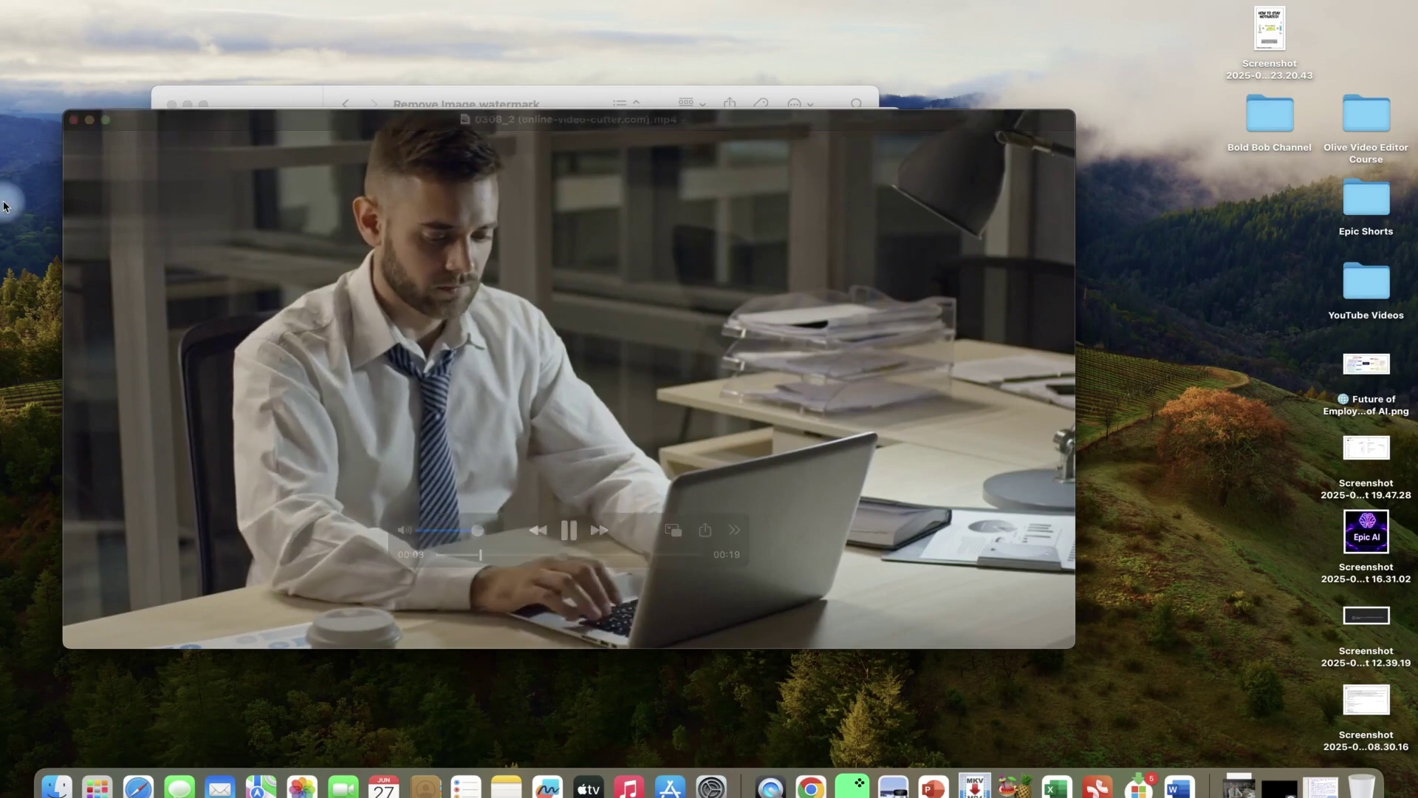
Step: Close the playback window and load 0308(1).mp4 into the Remove Logo editor
click(74, 120)
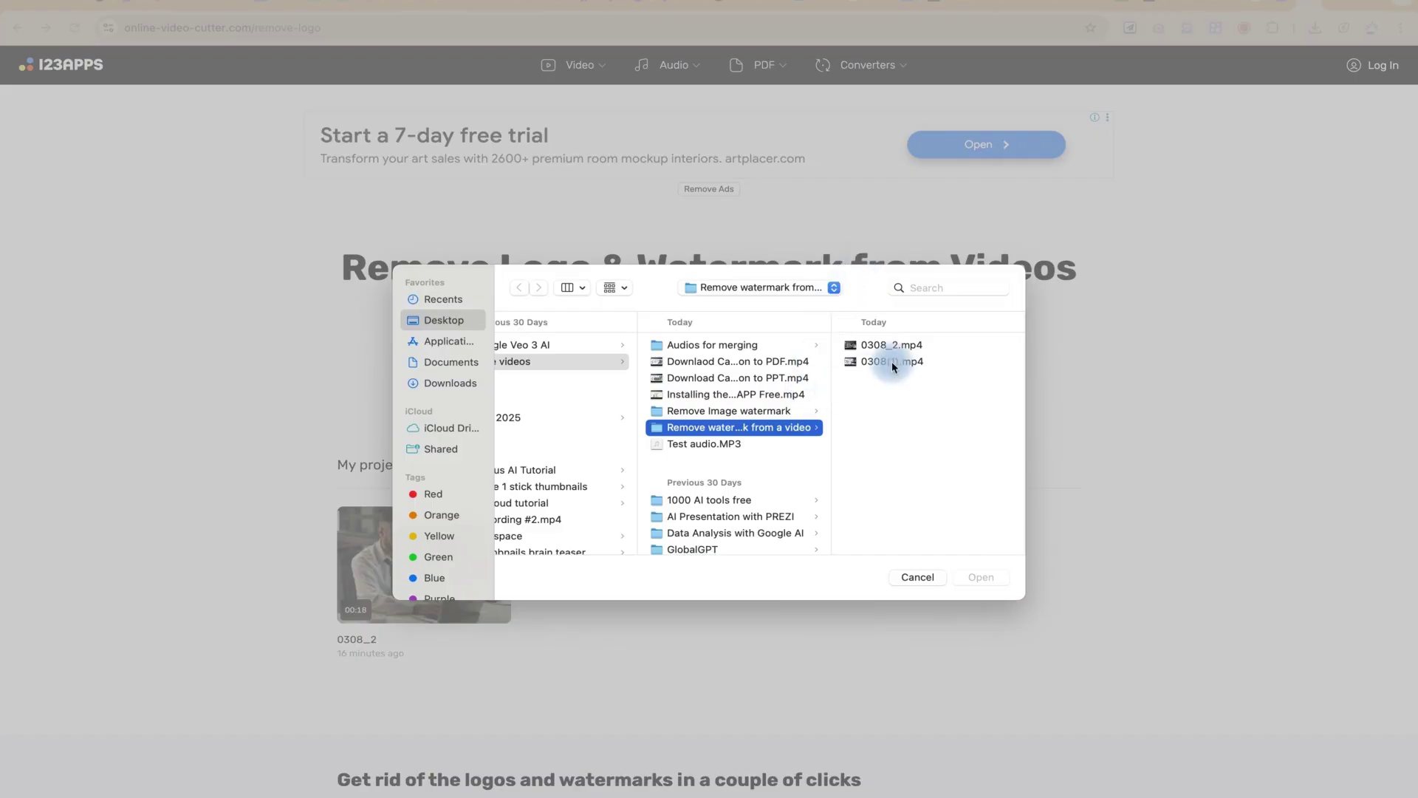
click(895, 361)
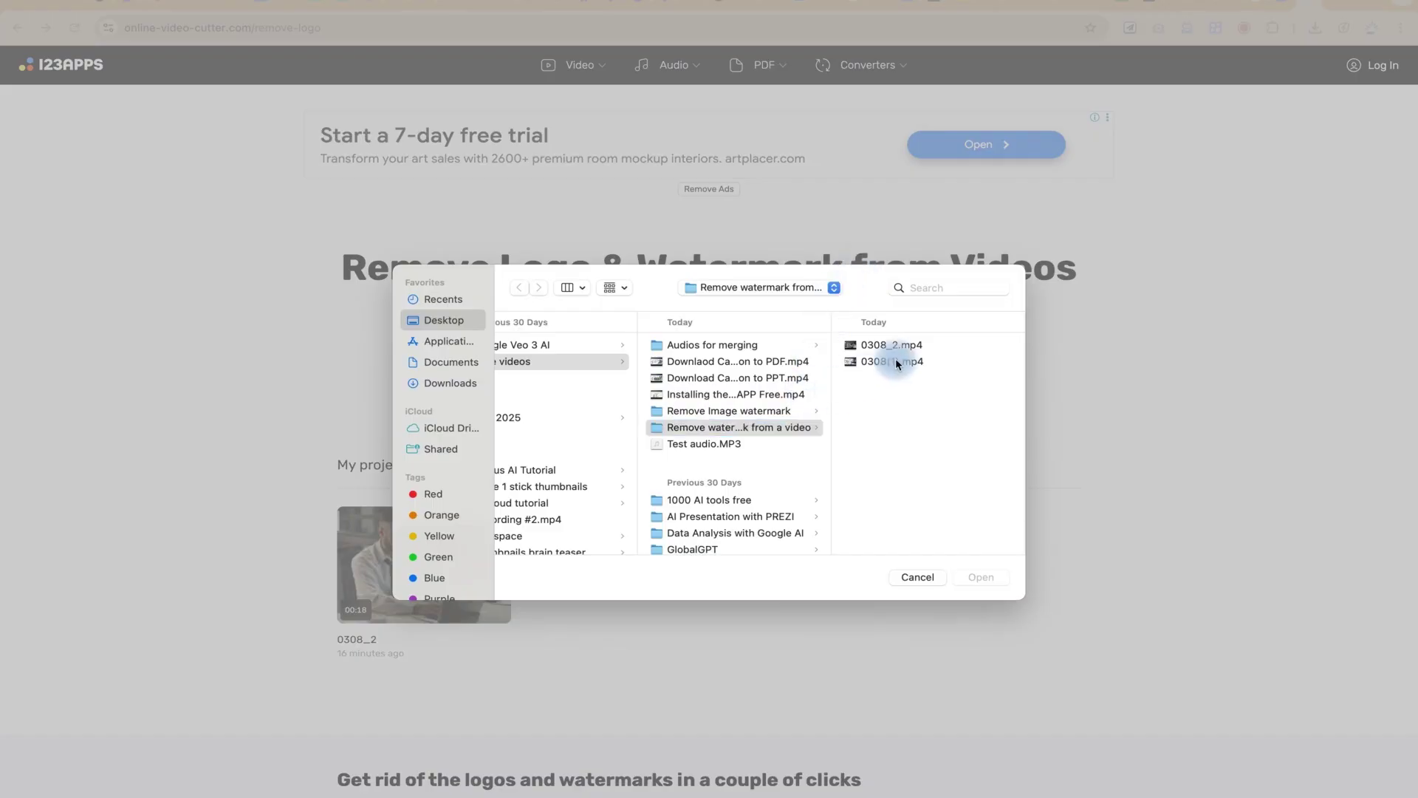
click(982, 578)
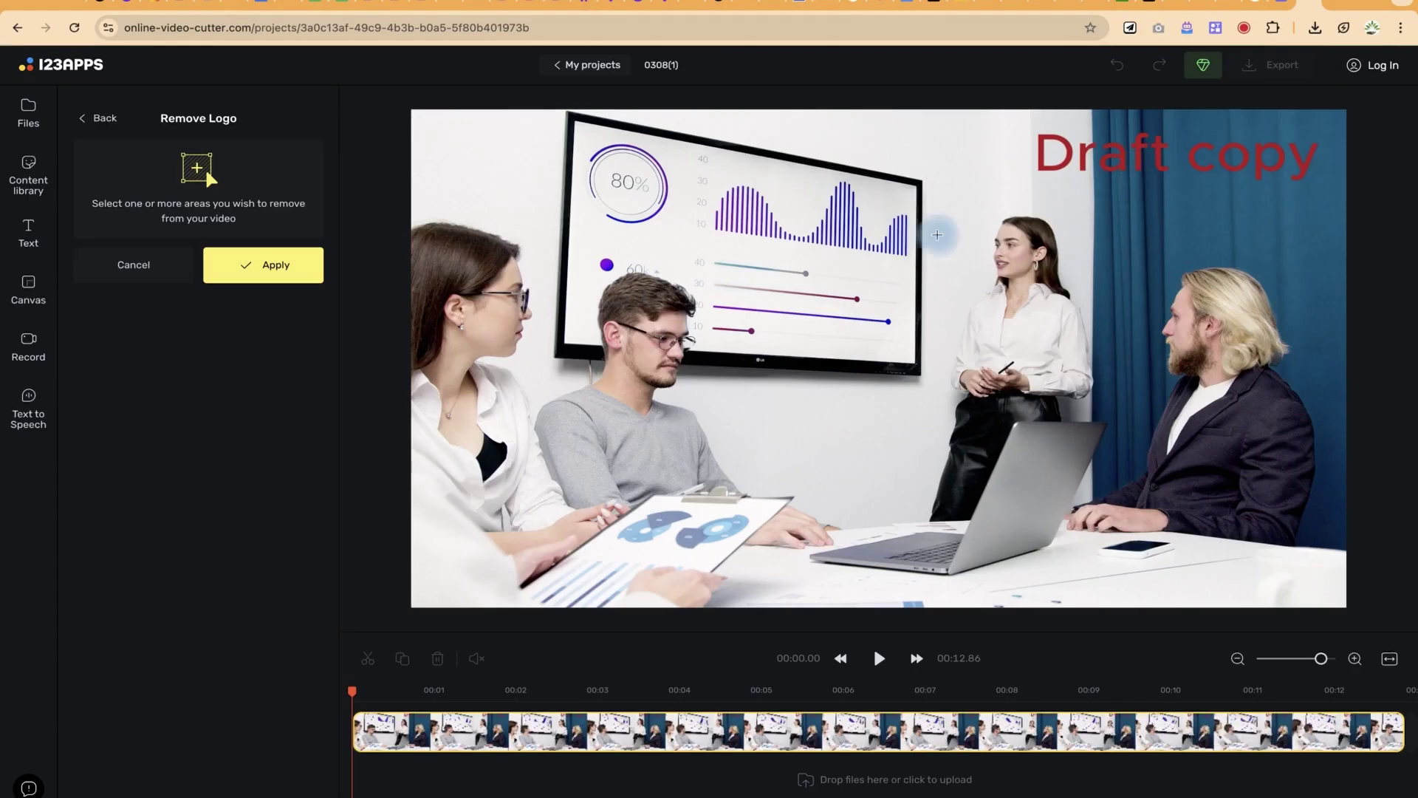
Step: Mark the red 'Draft copy' text at top right for removal and start exporting
drag(988, 132, 1347, 184)
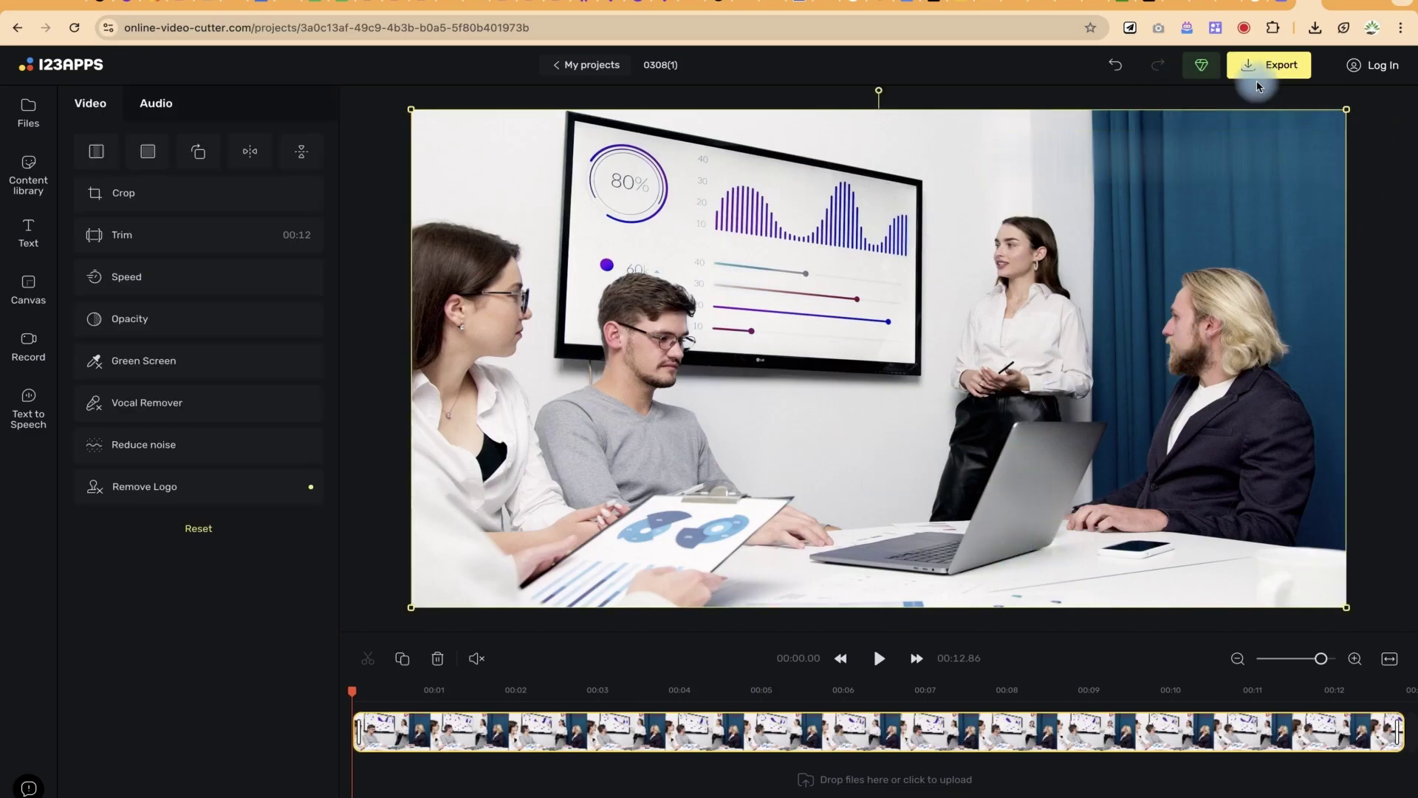
click(1282, 72)
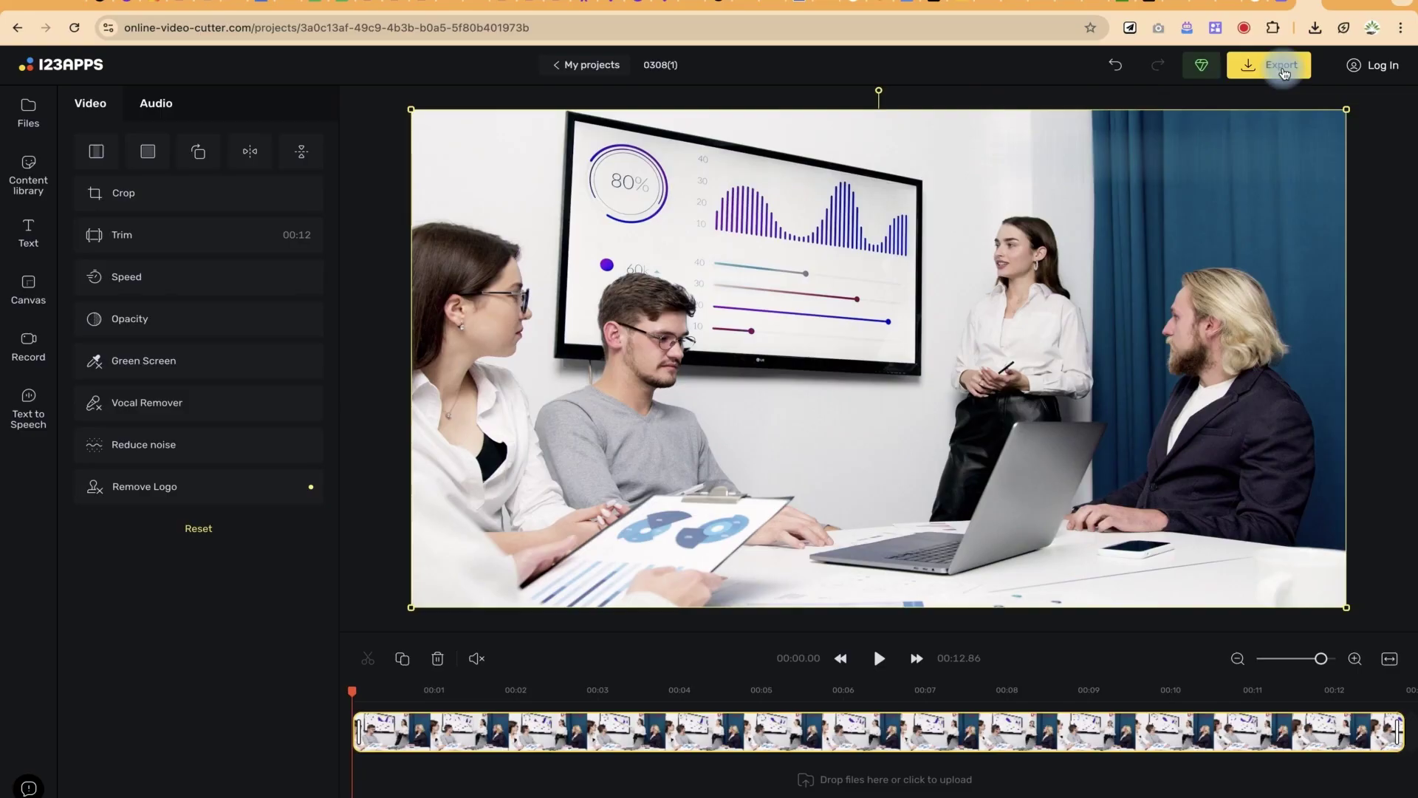